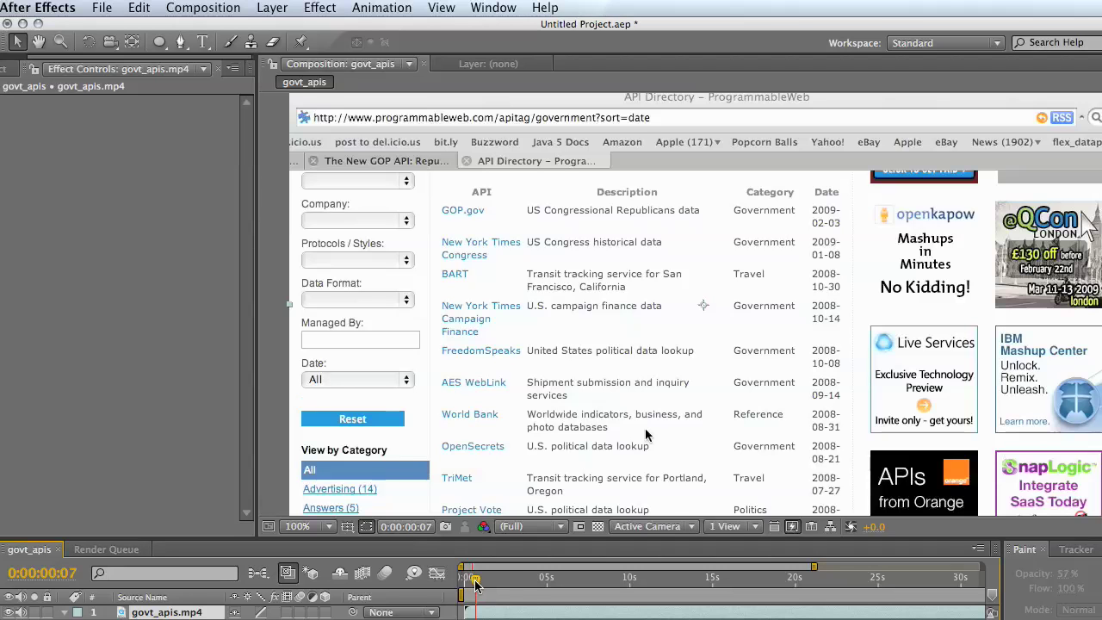
- Scrub the govt_apis composition to about 0:00:04:00
drag(474, 582, 531, 584)
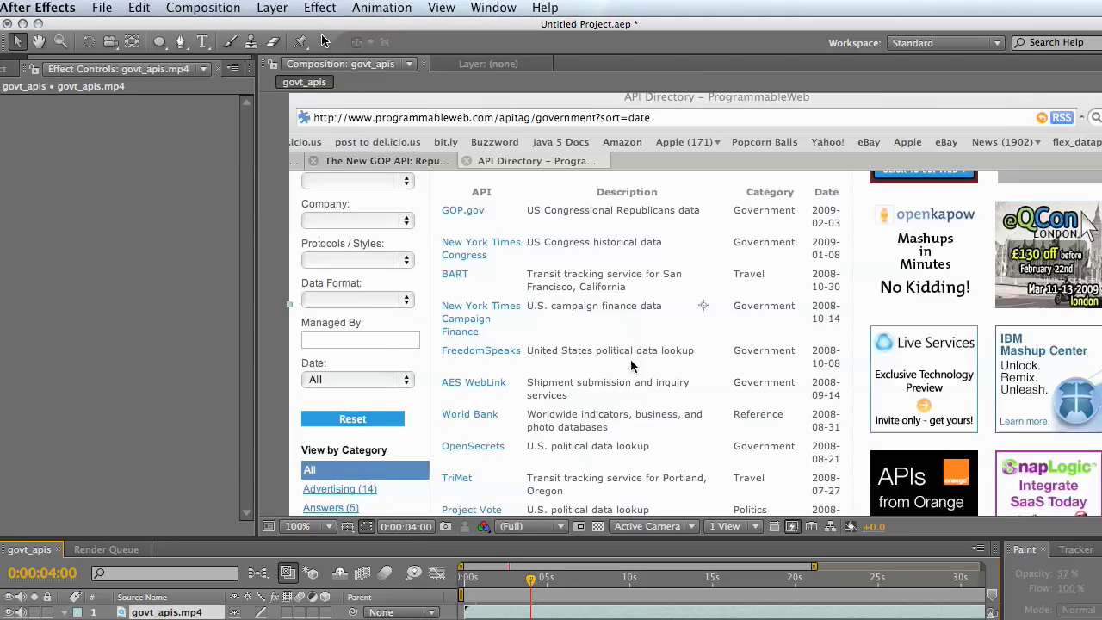
- Apply Effect > Paint > Vector Paint to the govt_apis.mp4 layer
click(320, 8)
mouse_move(371, 144)
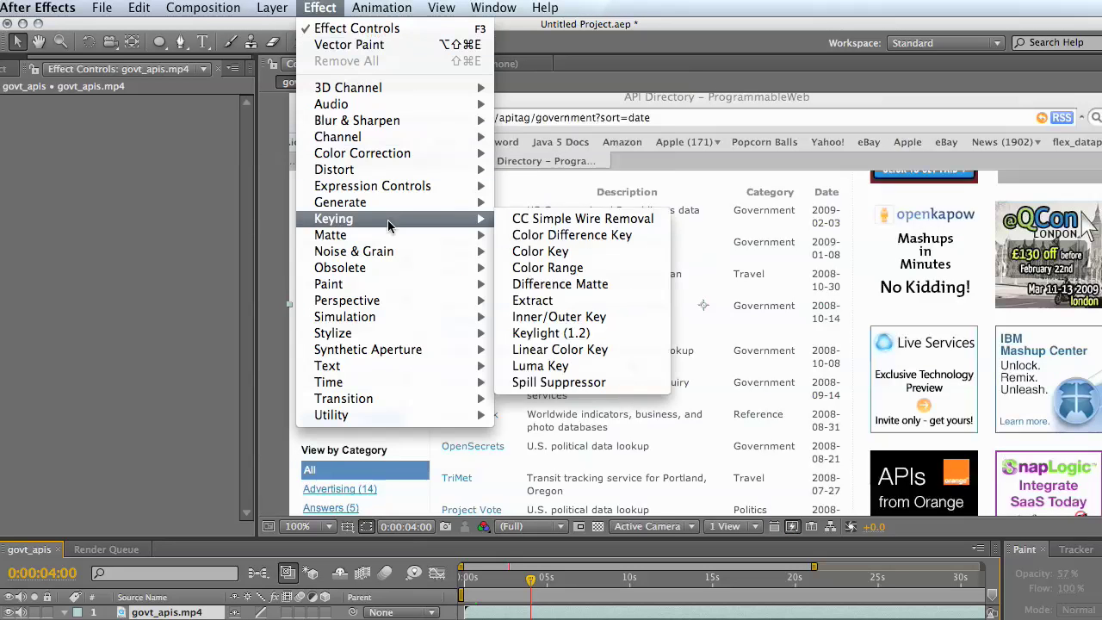
mouse_move(424, 290)
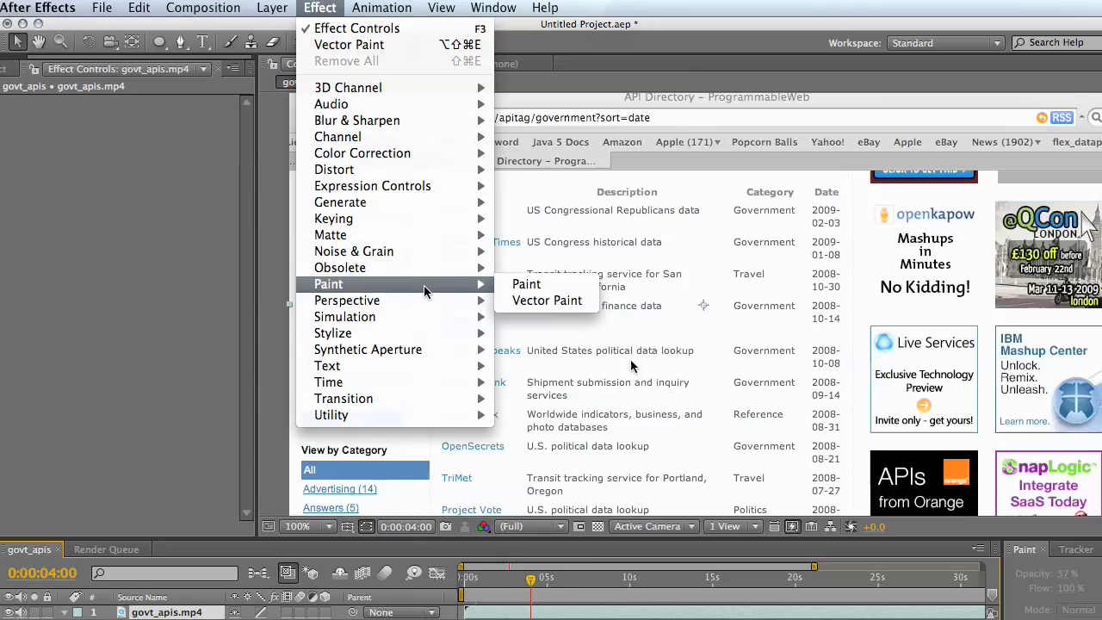
click(536, 300)
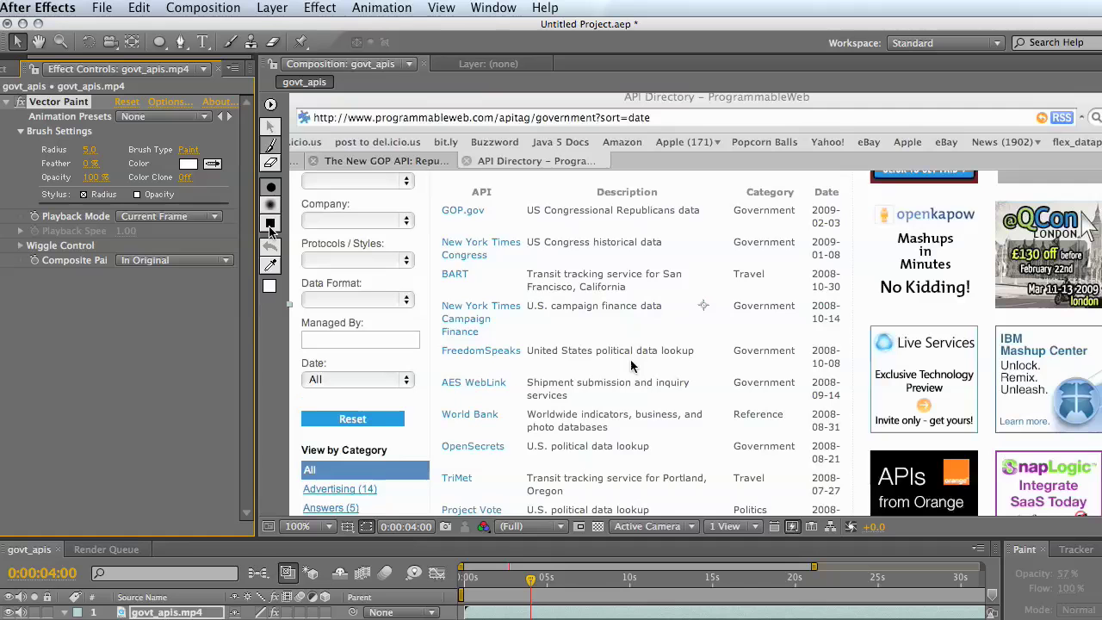
- Set the Vector Paint brush colour to red
click(189, 166)
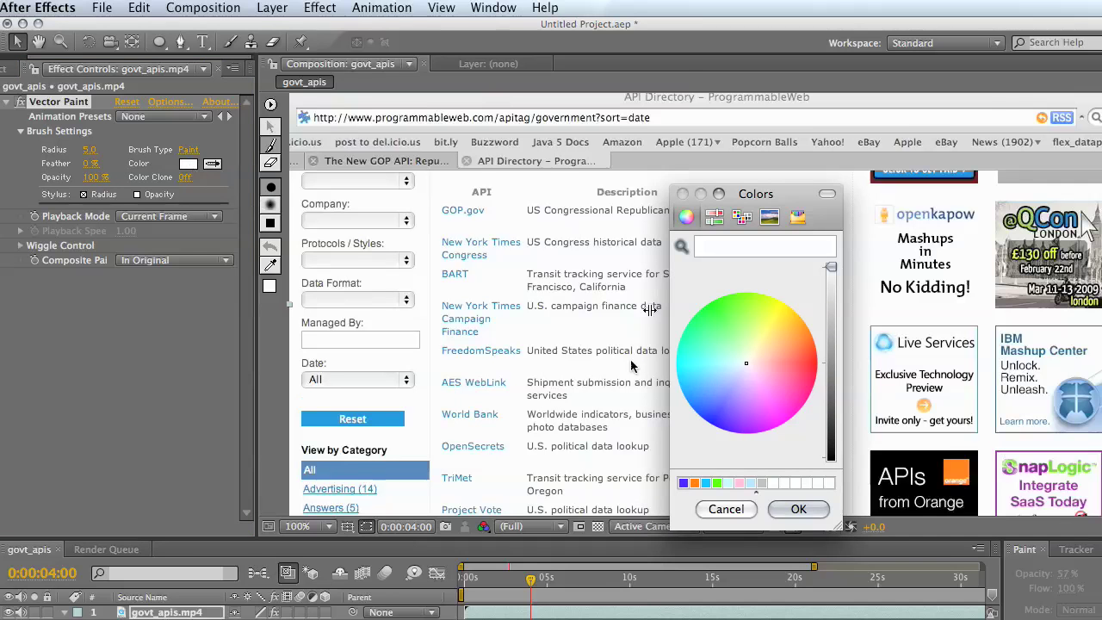
click(814, 364)
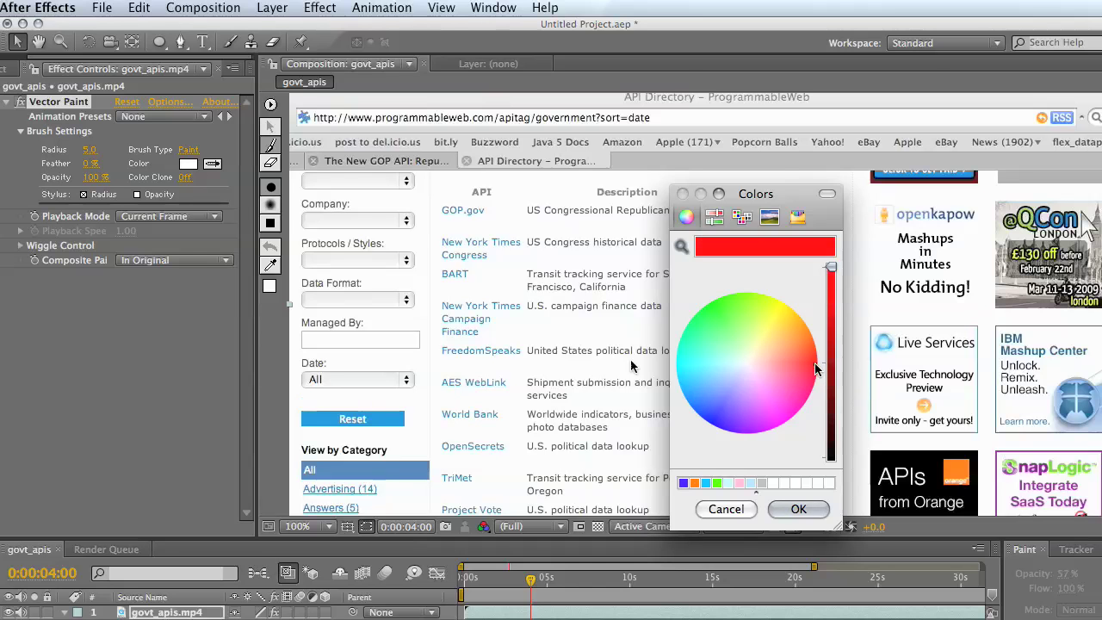
click(799, 508)
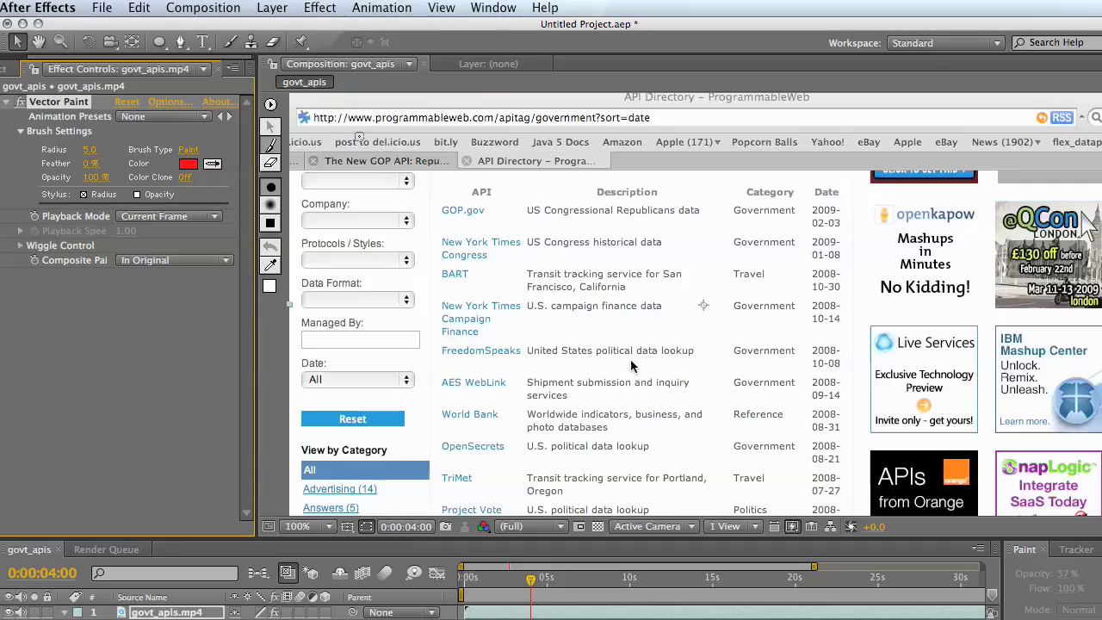
- Paint a trial red stroke under the web address, then select and delete it
drag(329, 129, 487, 144)
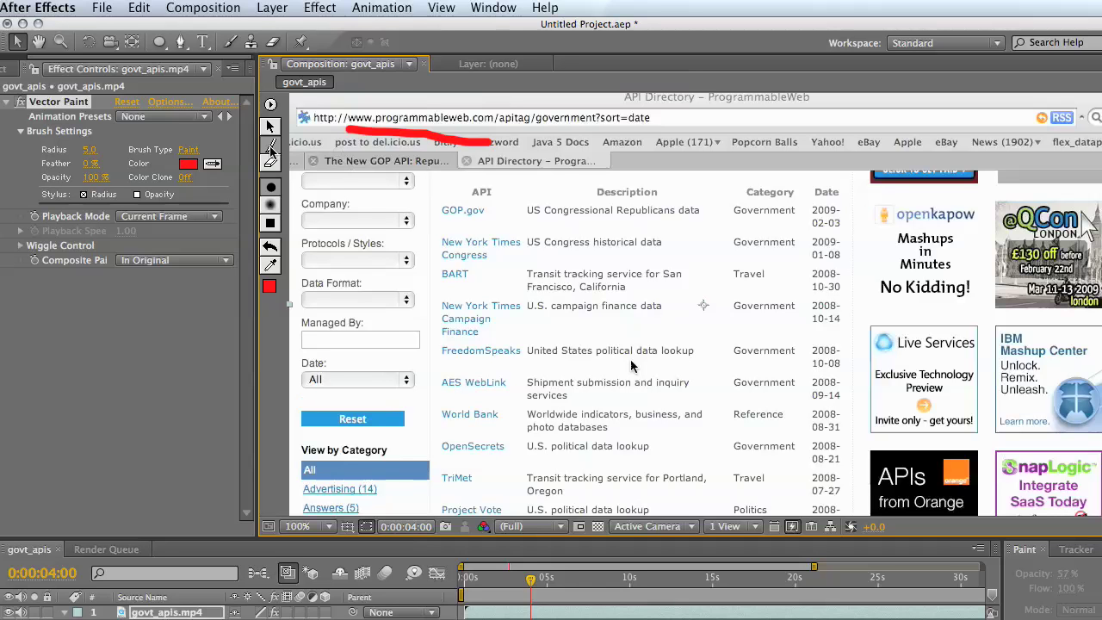
click(270, 129)
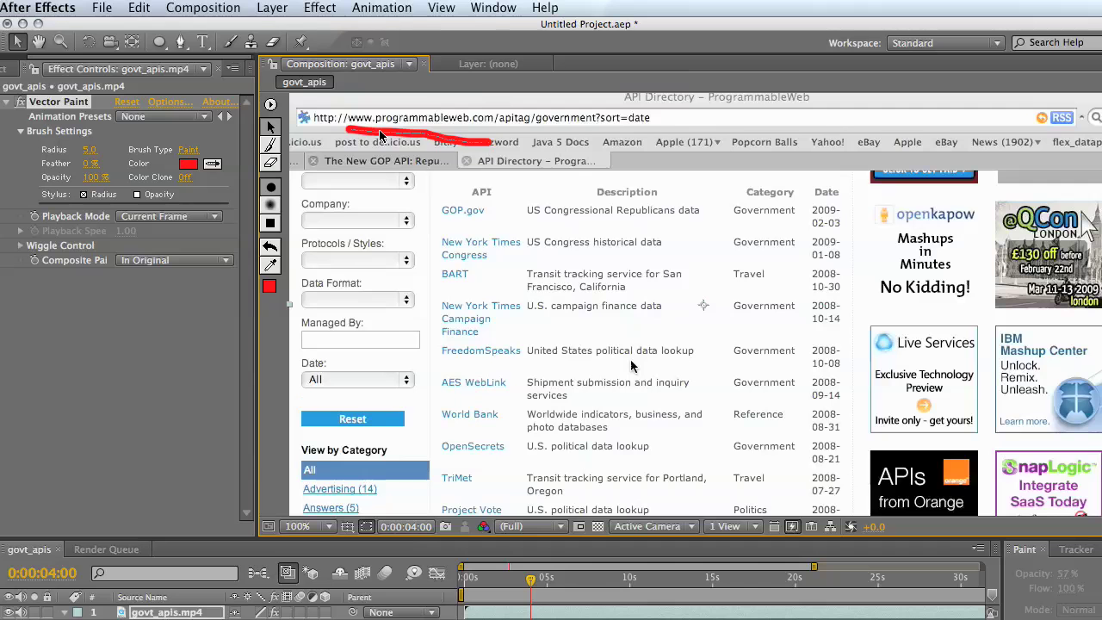
click(379, 131)
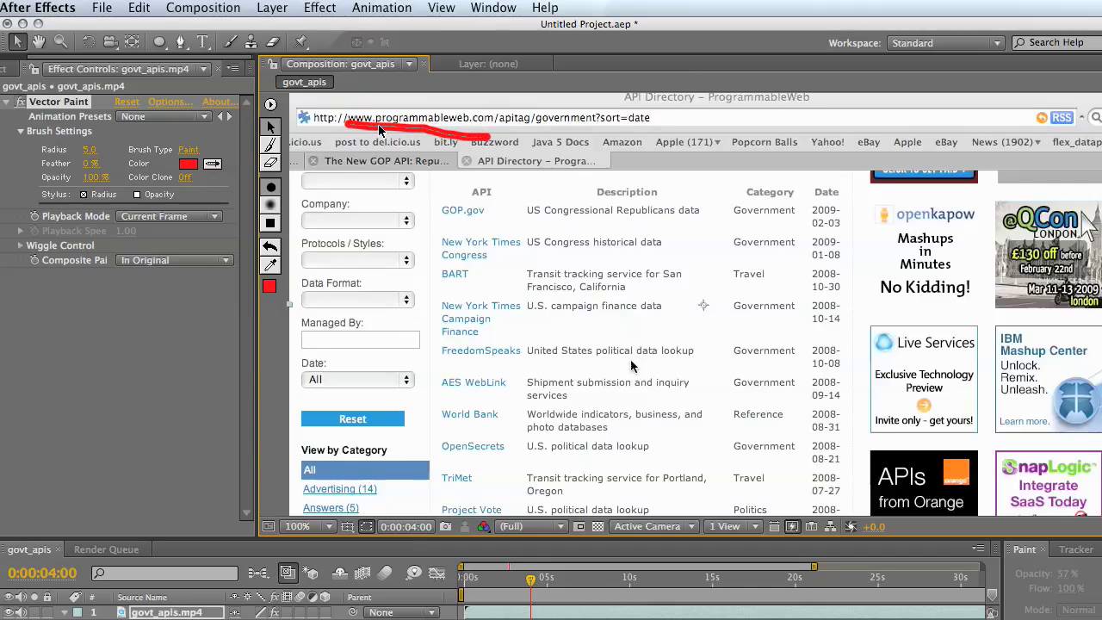
key(Delete)
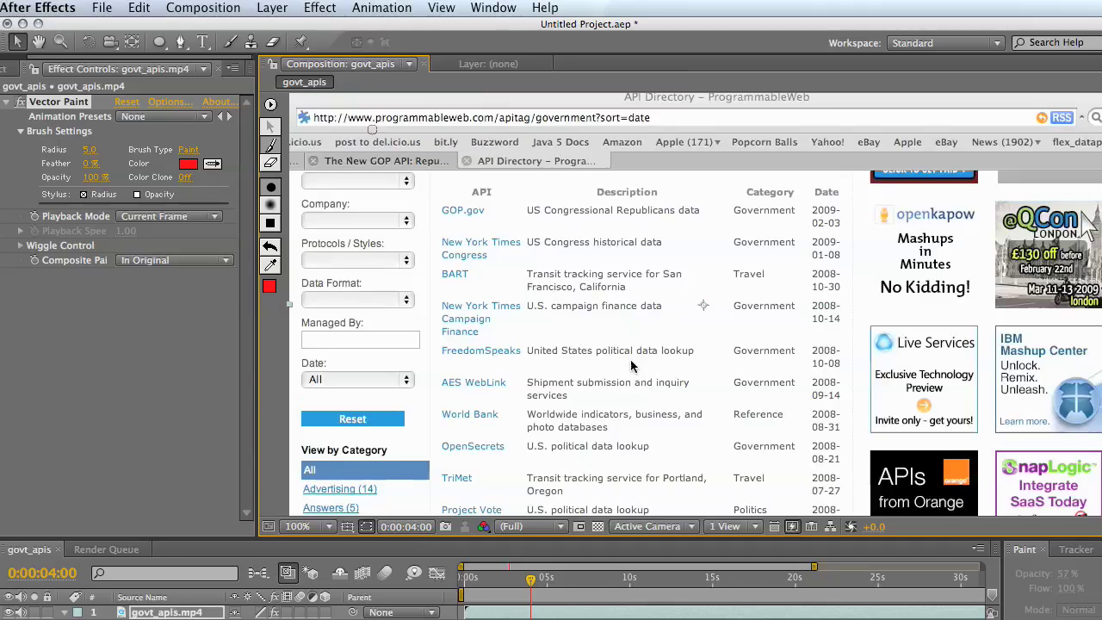
click(272, 191)
drag(344, 126, 478, 128)
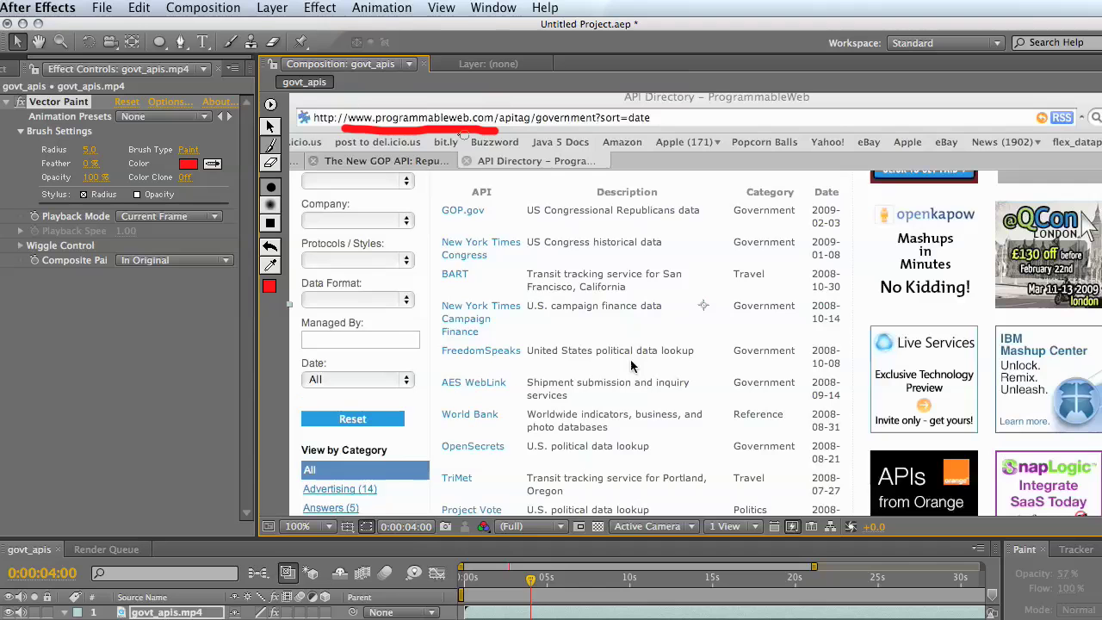
click(271, 126)
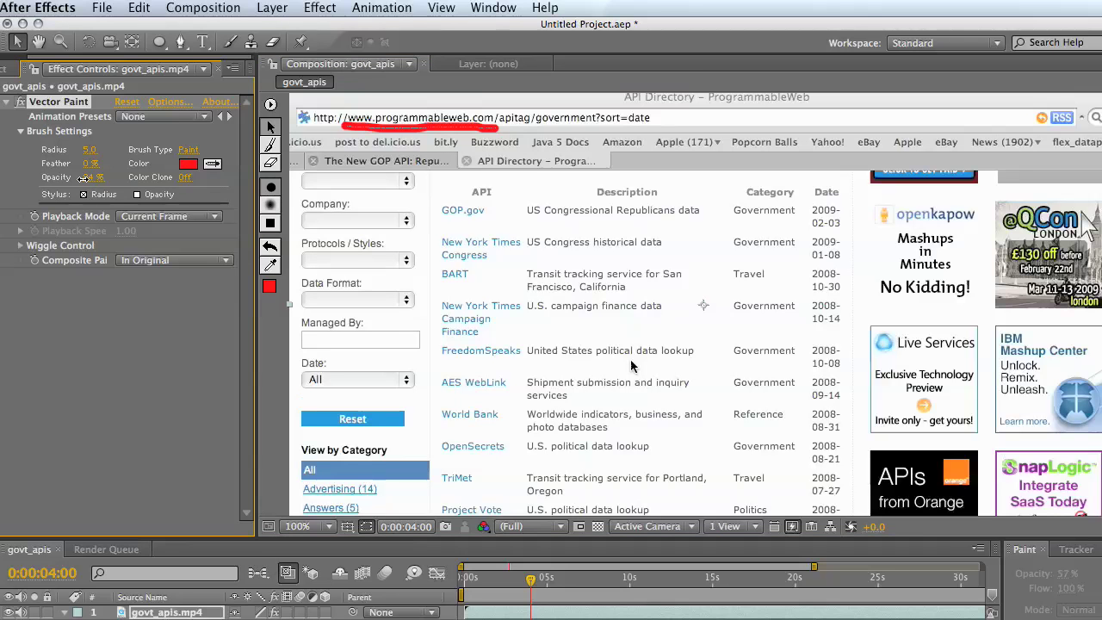
drag(82, 179, 90, 178)
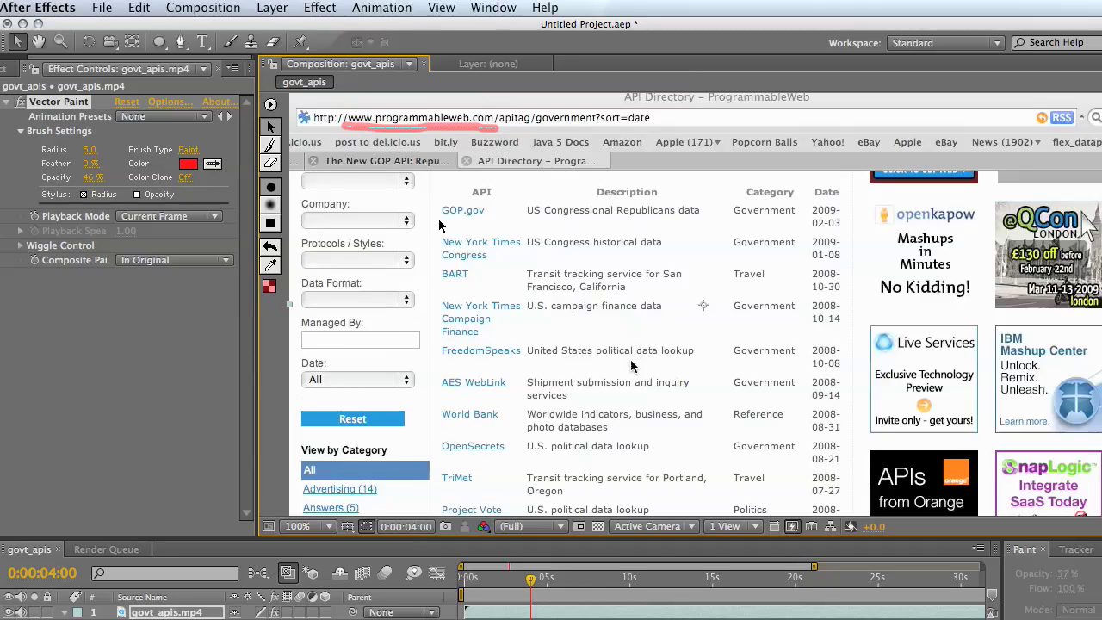
- Set Playback Mode to Animate Strokes and scrub forward to preview the stroke
click(171, 217)
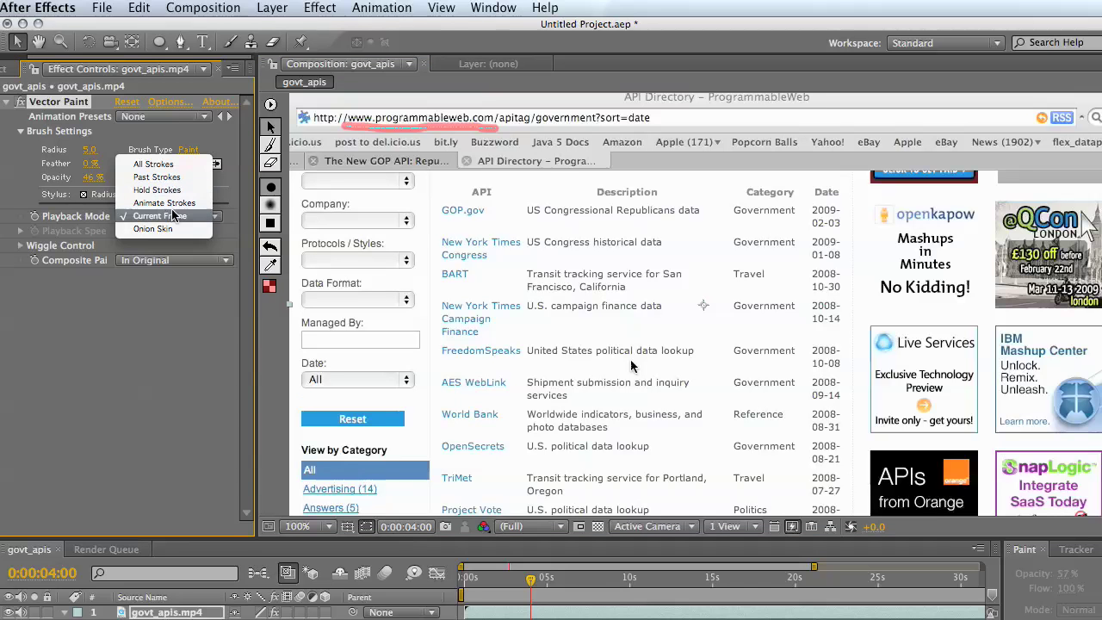
click(175, 204)
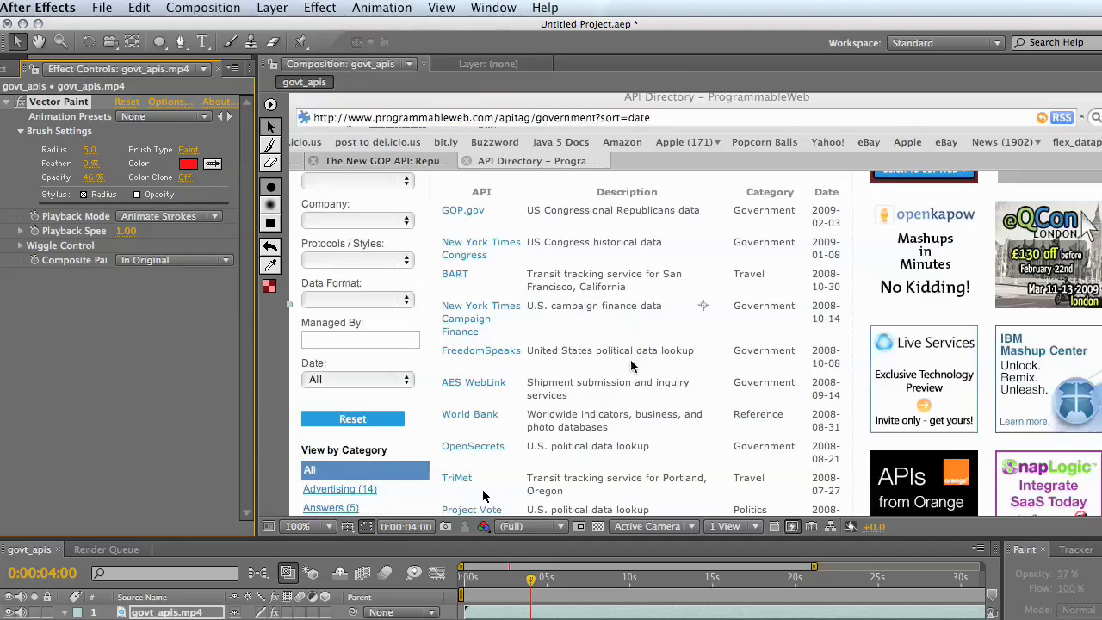
drag(528, 581, 581, 586)
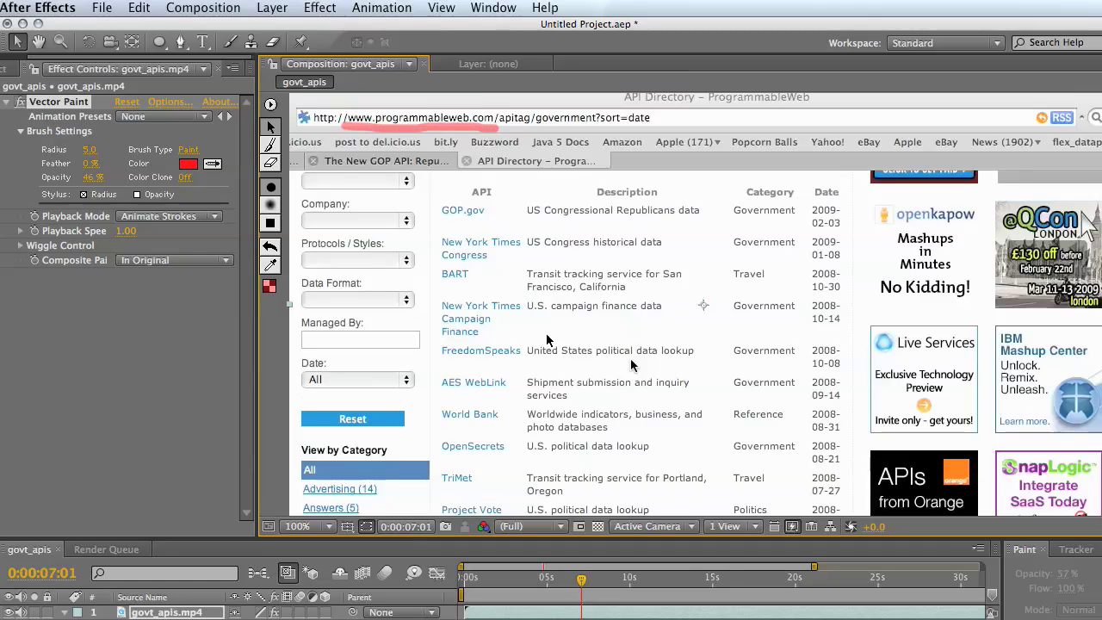
- Paint a red underline beneath GOP.gov and scrub ahead to view it
mouse_move(582, 580)
mouse_down()
mouse_move(668, 582)
mouse_move(582, 580)
mouse_up()
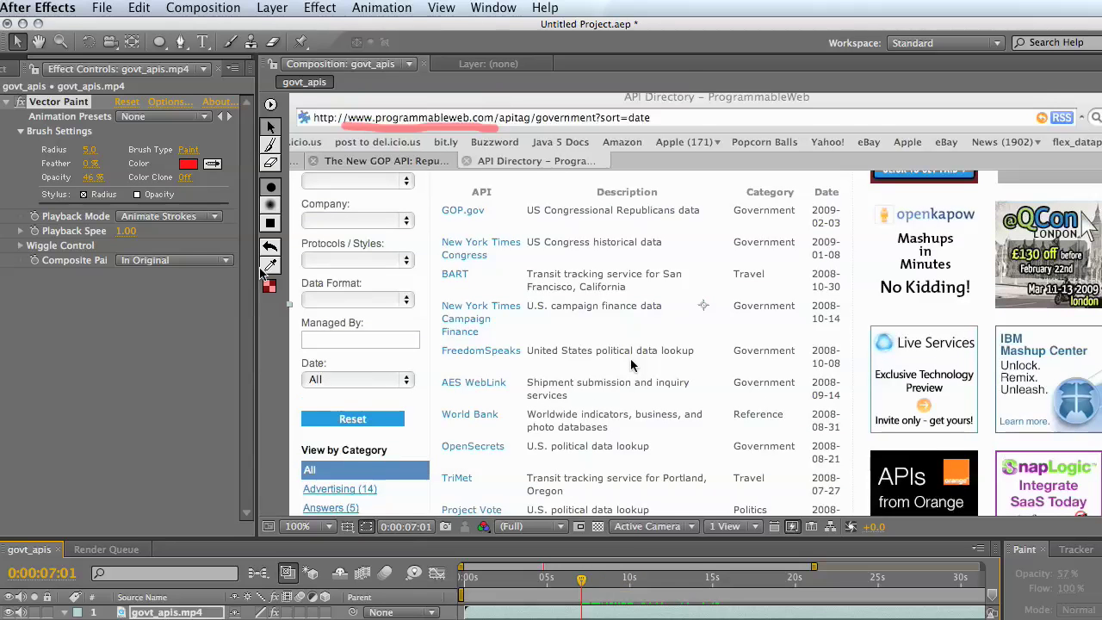
click(271, 185)
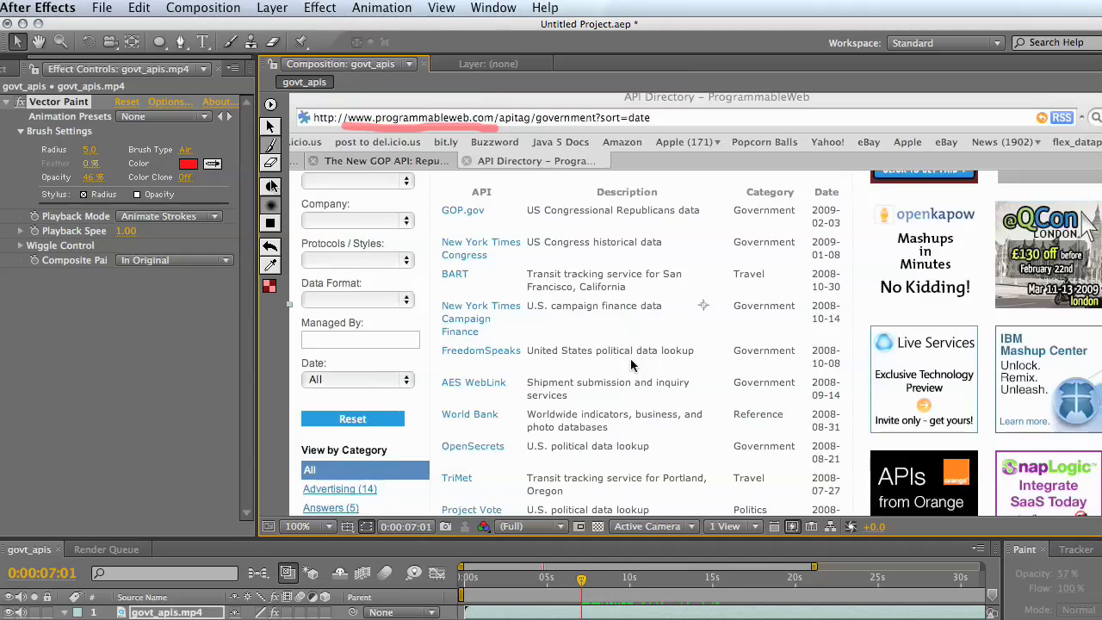
click(272, 187)
drag(444, 225, 515, 226)
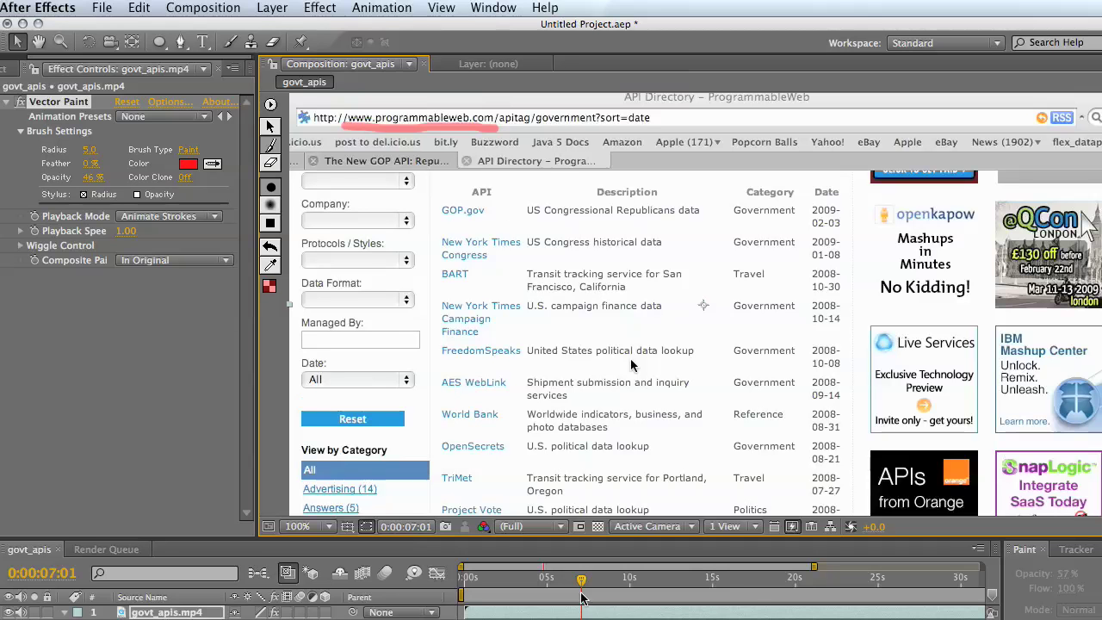
mouse_move(582, 580)
mouse_down()
mouse_move(647, 580)
mouse_move(563, 580)
mouse_move(622, 580)
mouse_up()
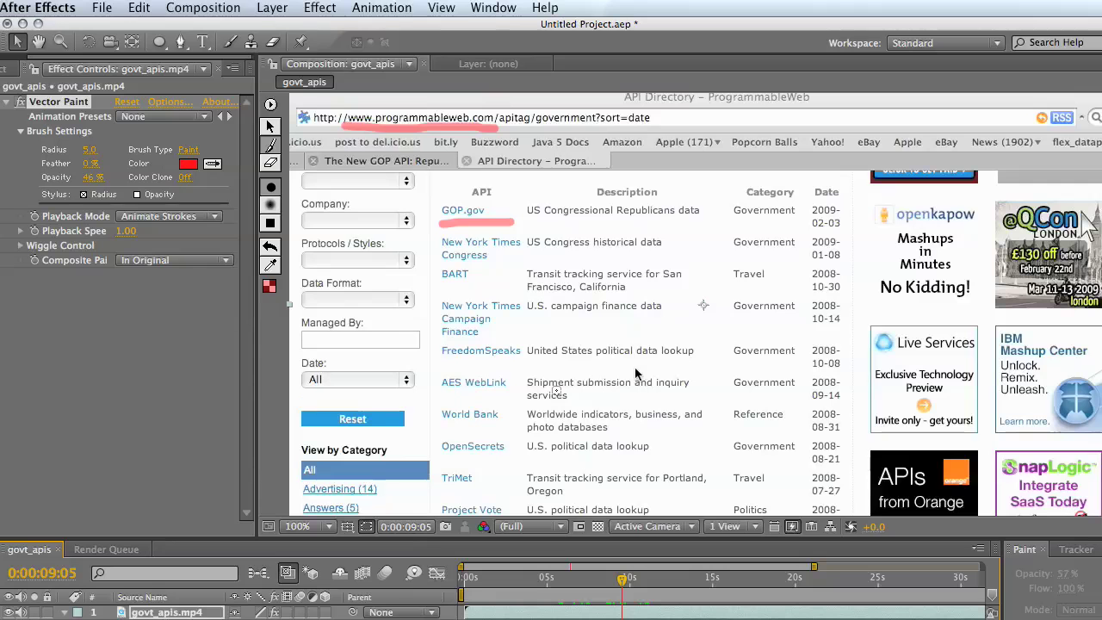
- Set Playback Mode to Hold Strokes and scrub through the footage to check the underlines
click(179, 216)
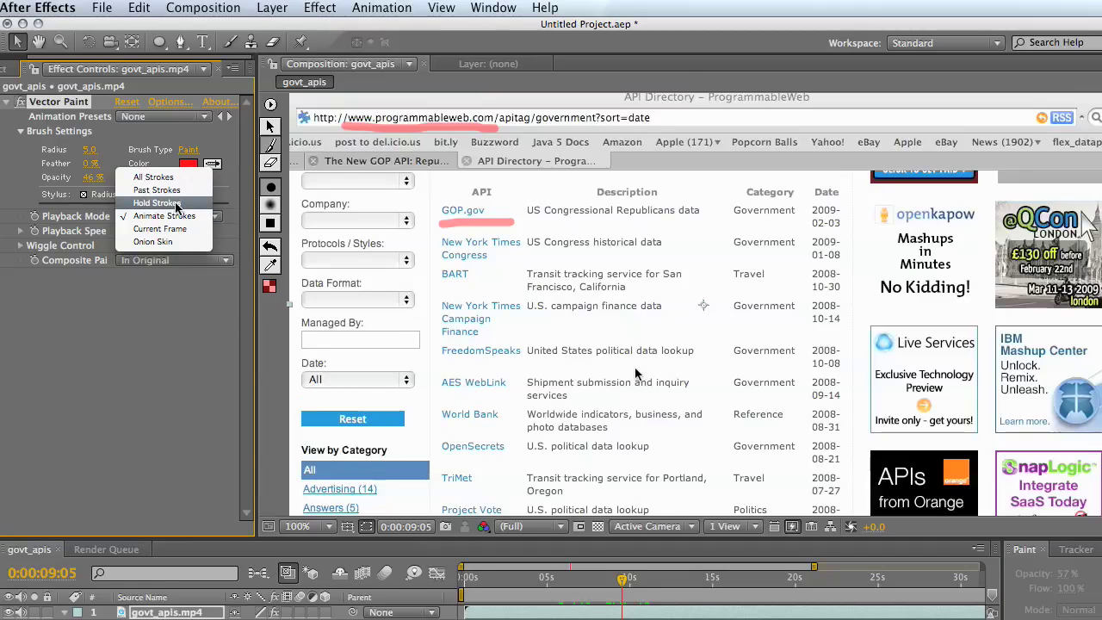
click(212, 221)
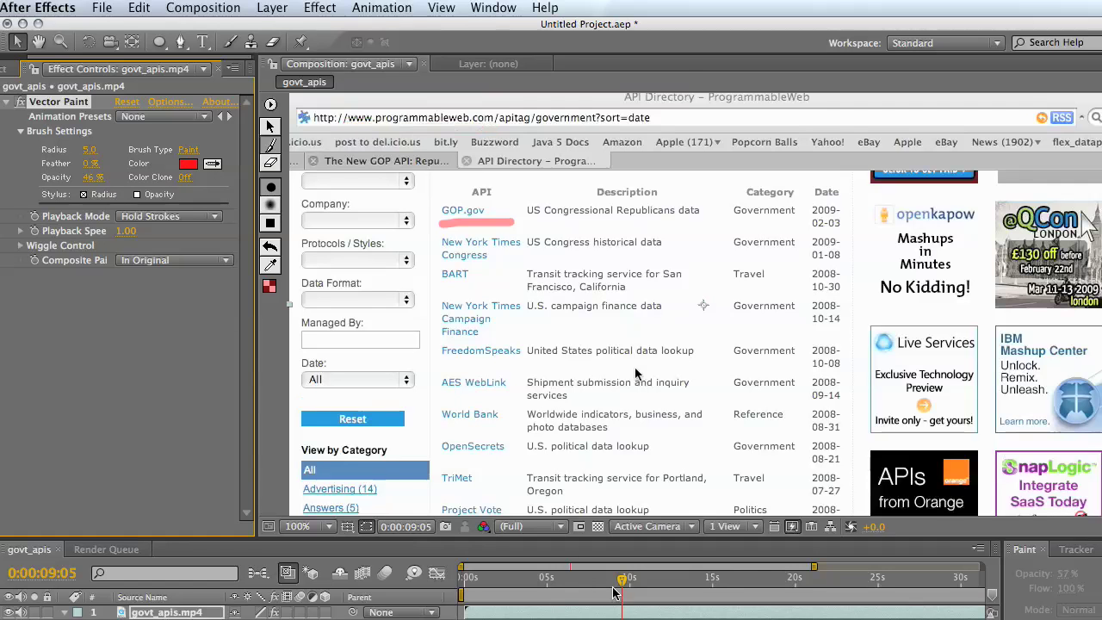
drag(622, 578, 617, 579)
click(543, 571)
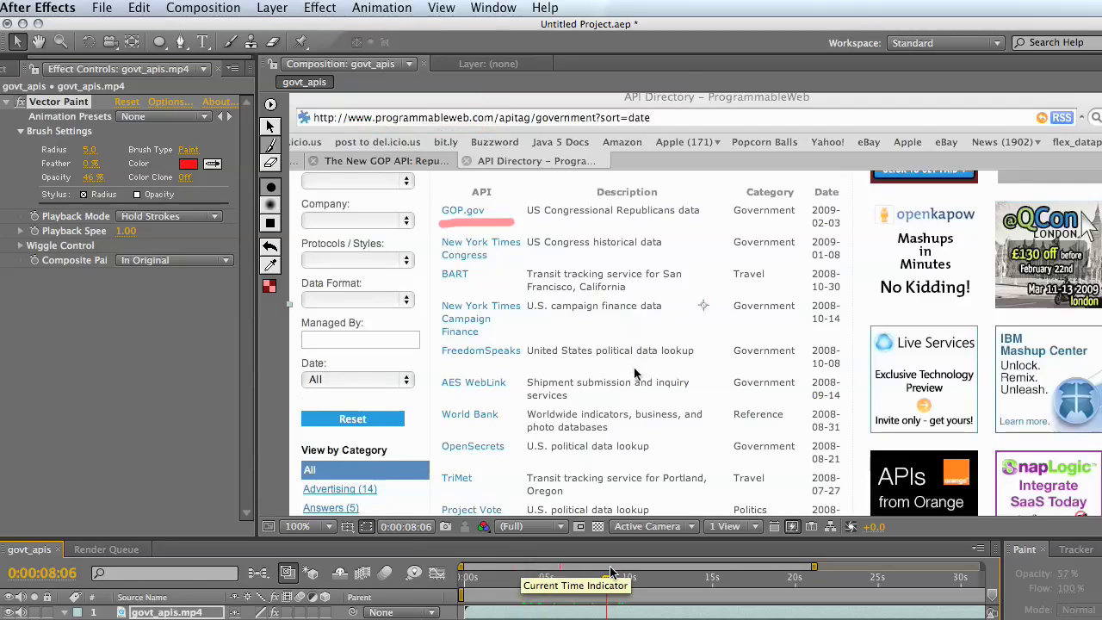
drag(543, 571, 662, 574)
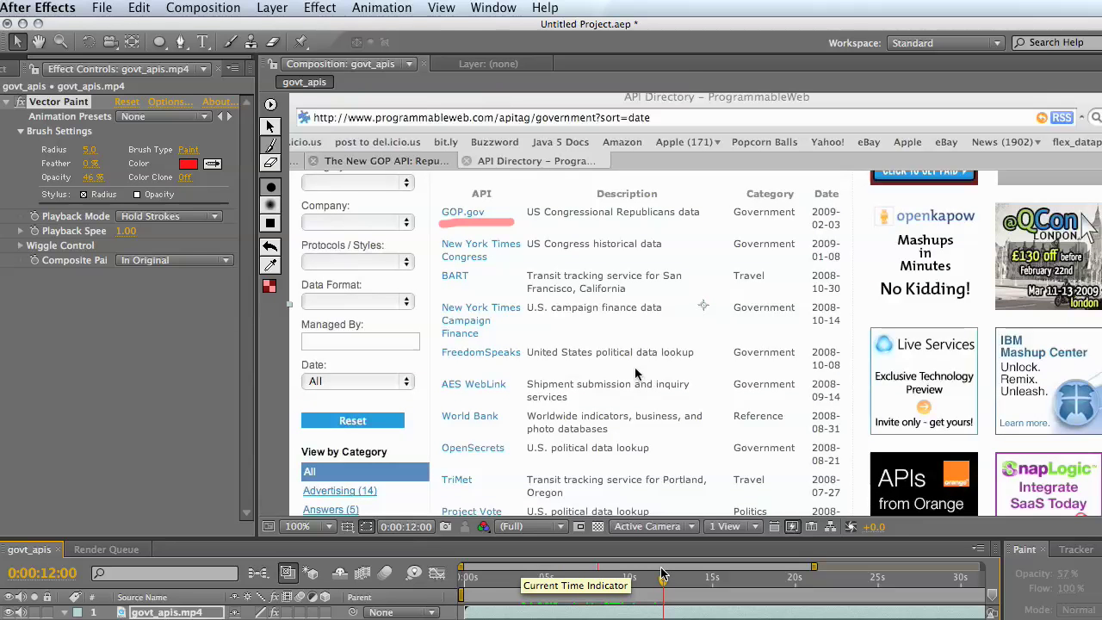
- Paint a square-brush, 100% opacity underline beneath FreedomSpeaks
click(270, 223)
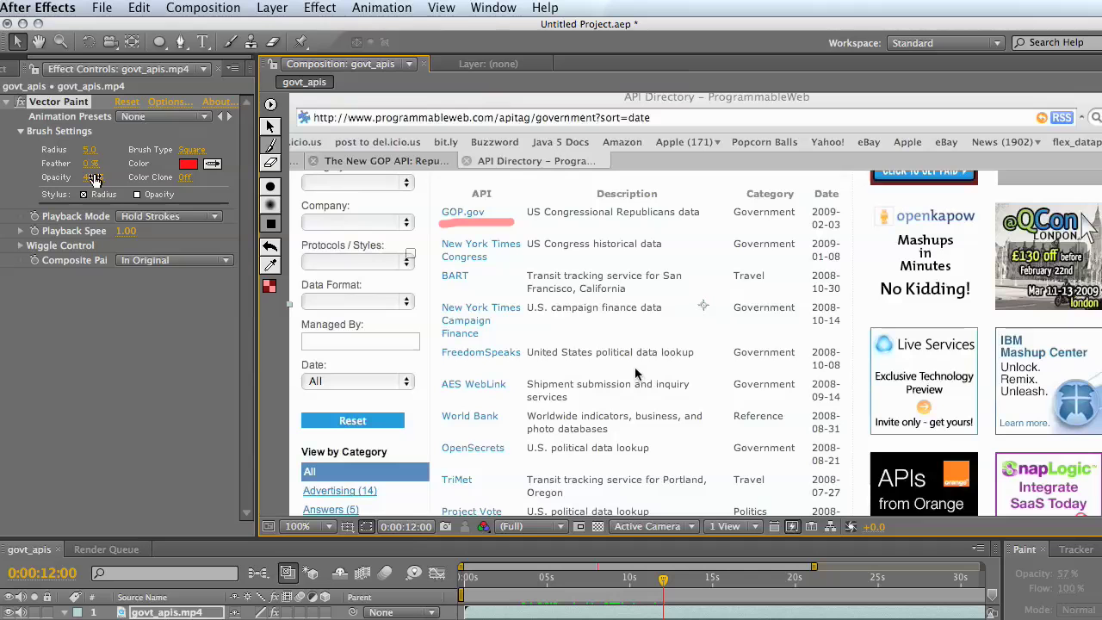
drag(93, 177, 146, 175)
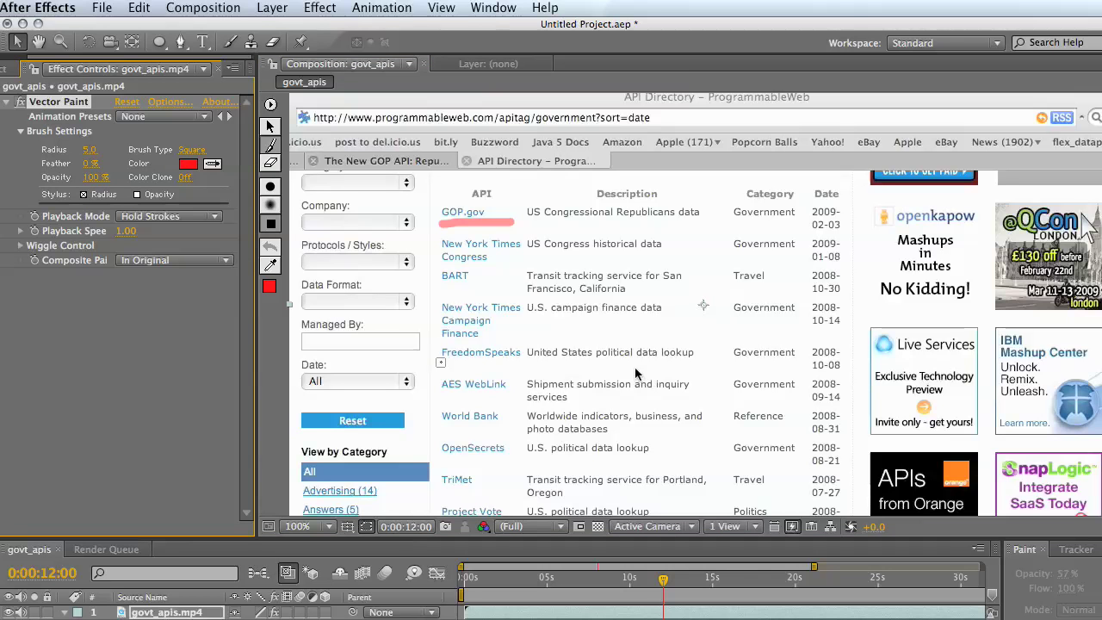
drag(438, 361, 529, 361)
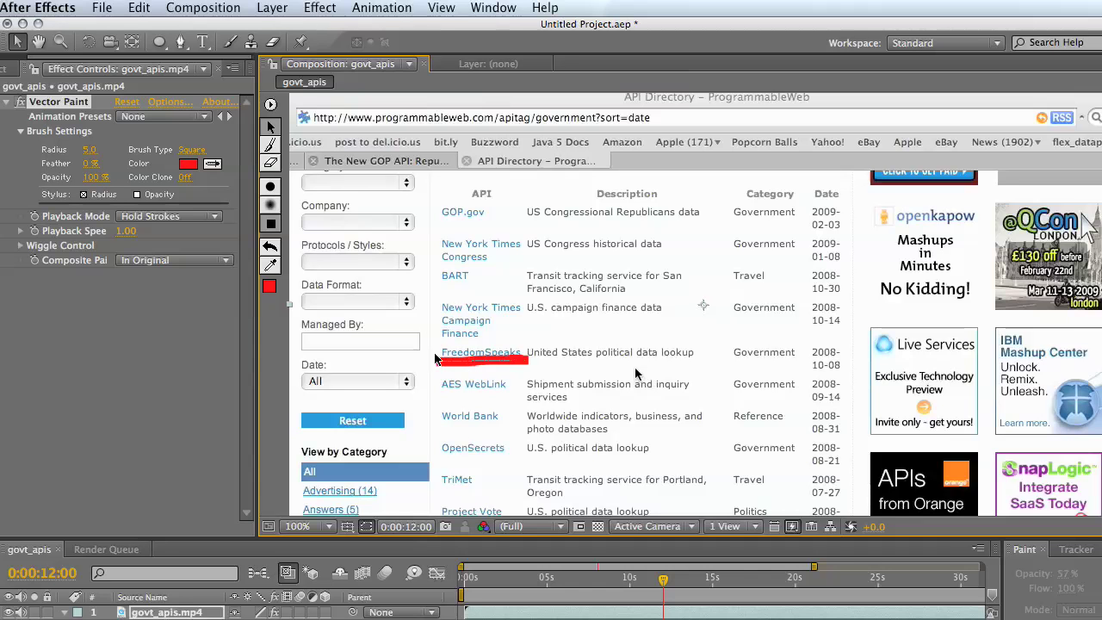
- Change the Vector Paint brush colour to purple-blue
click(270, 286)
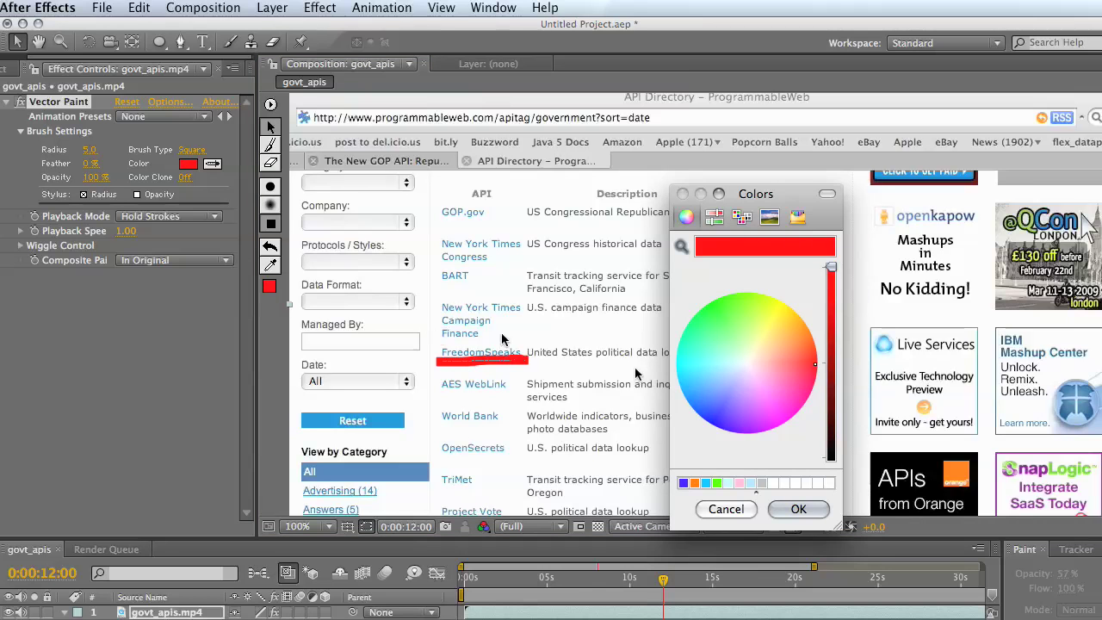
click(722, 418)
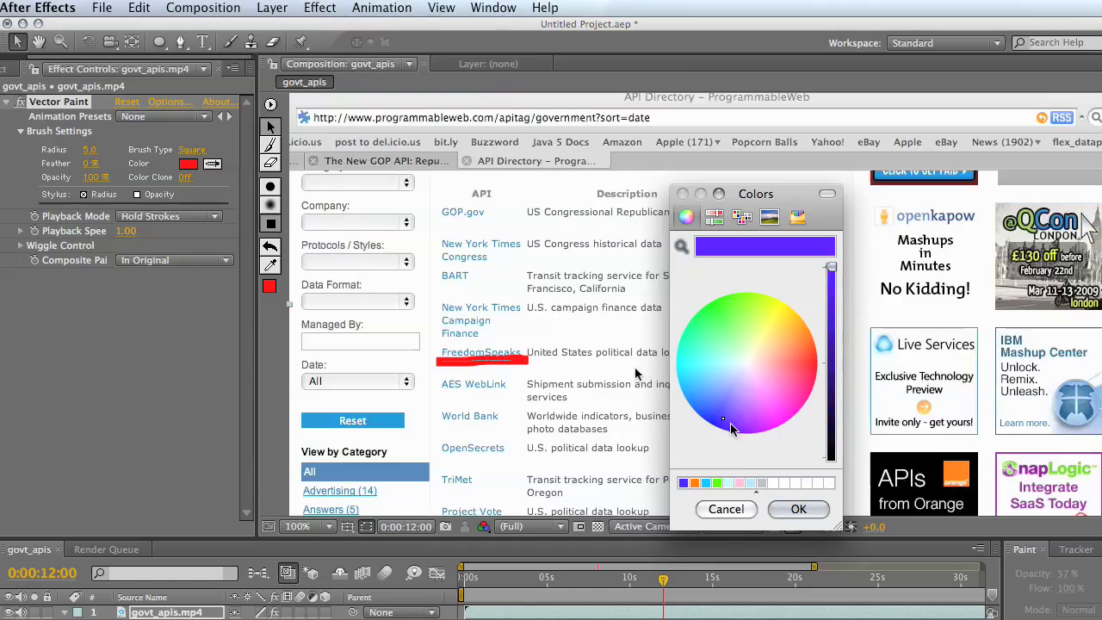
click(798, 510)
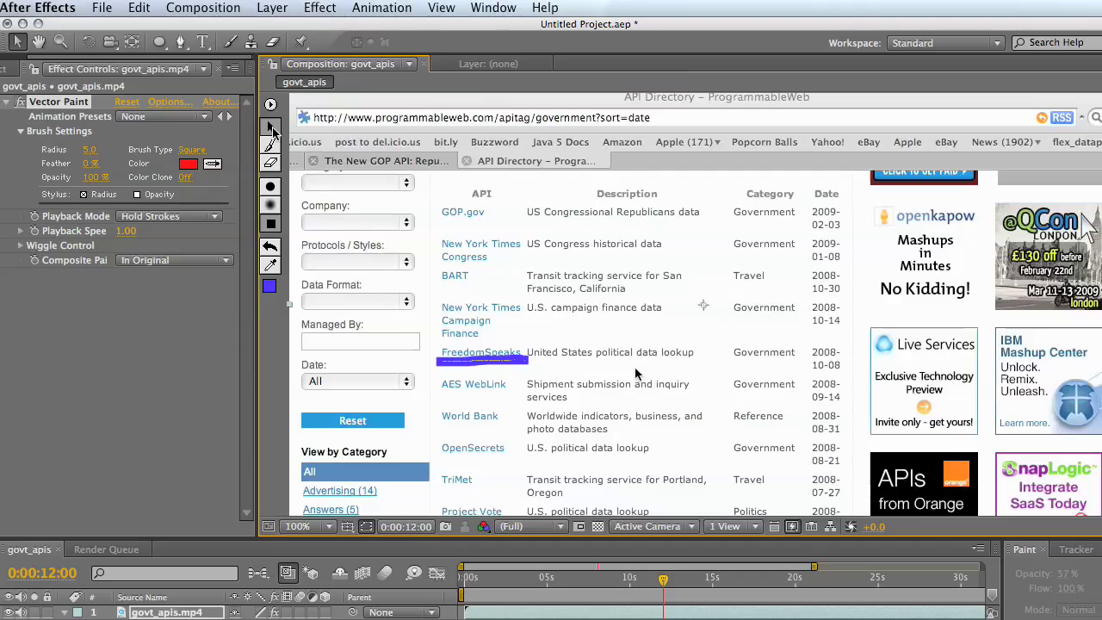
click(270, 126)
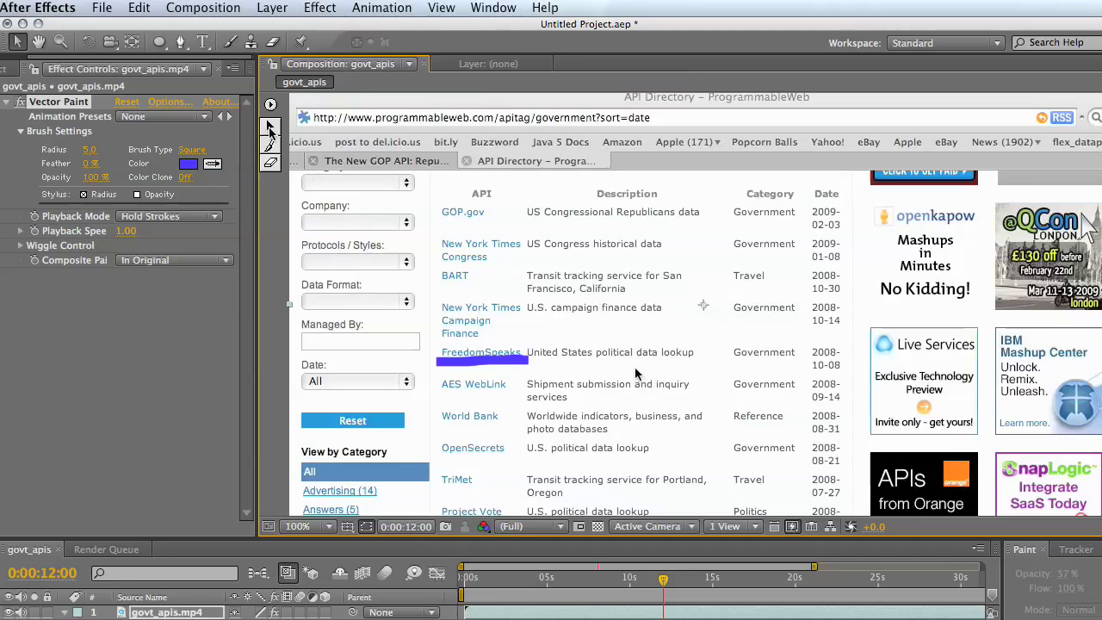
click(270, 143)
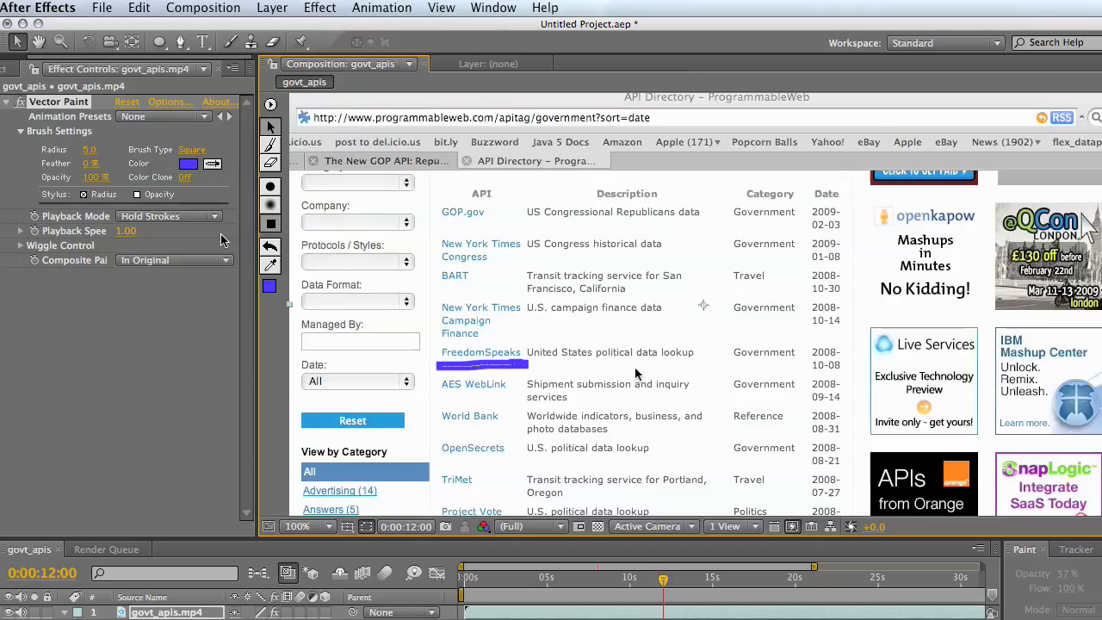
click(168, 216)
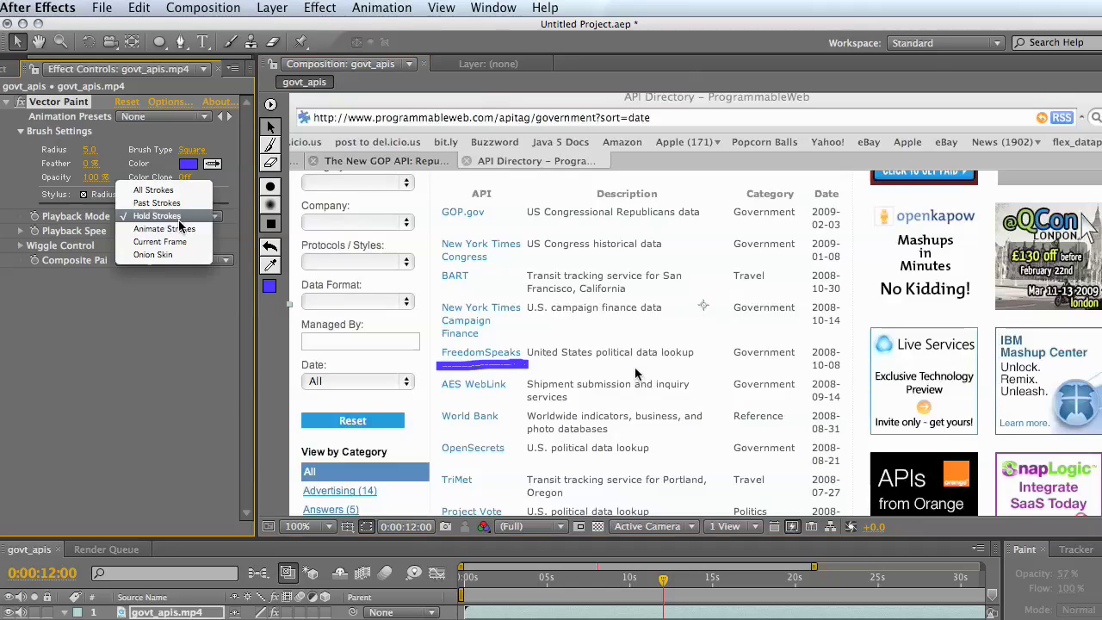
- Switch Playback Mode to Animate Strokes, scrub back, and review Vector Paint properties in the Timeline
click(164, 227)
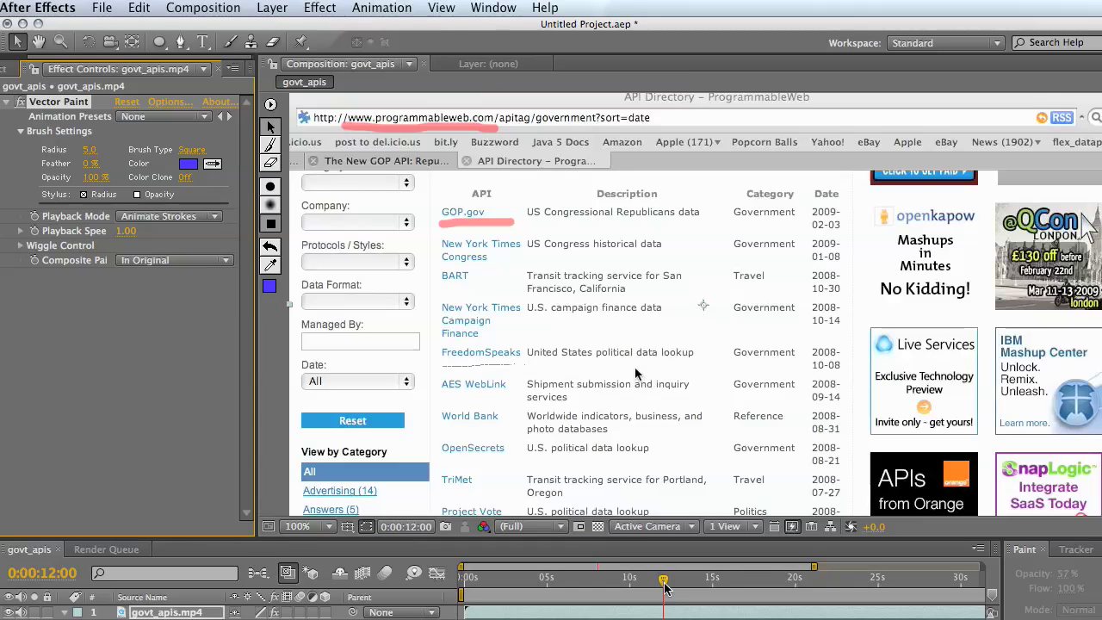
mouse_move(663, 580)
mouse_down()
mouse_move(496, 594)
mouse_move(641, 616)
mouse_up()
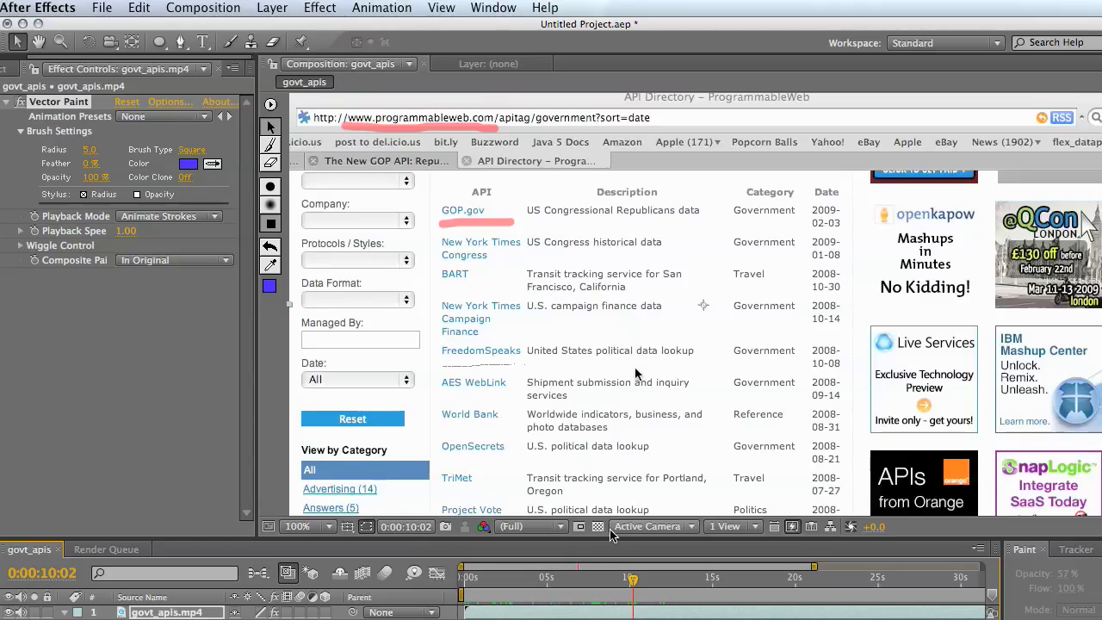
drag(605, 538, 581, 266)
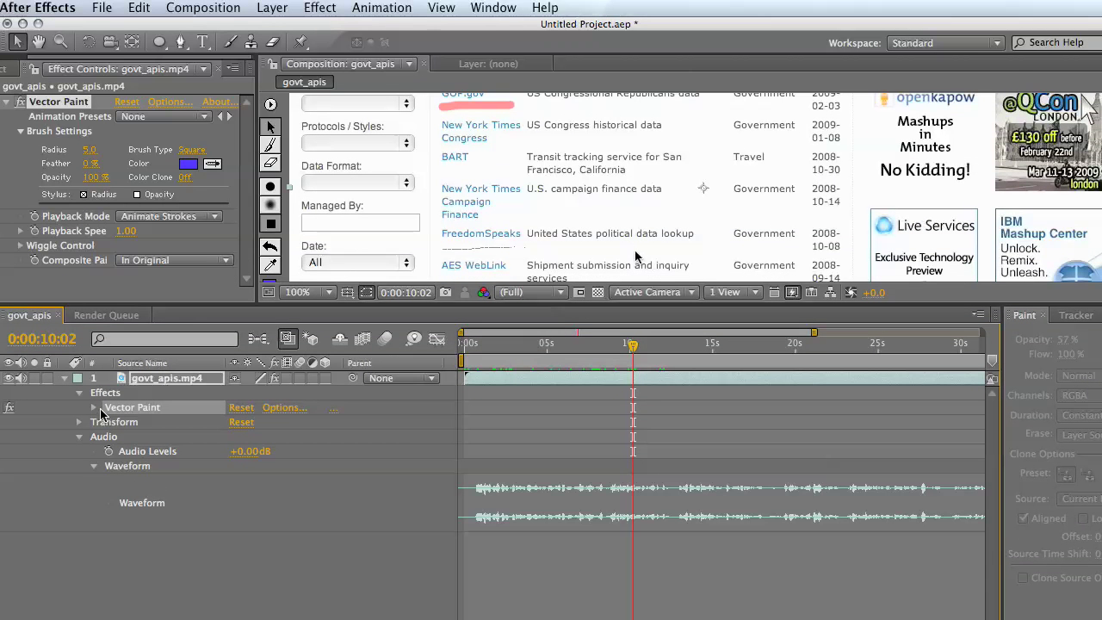
click(93, 408)
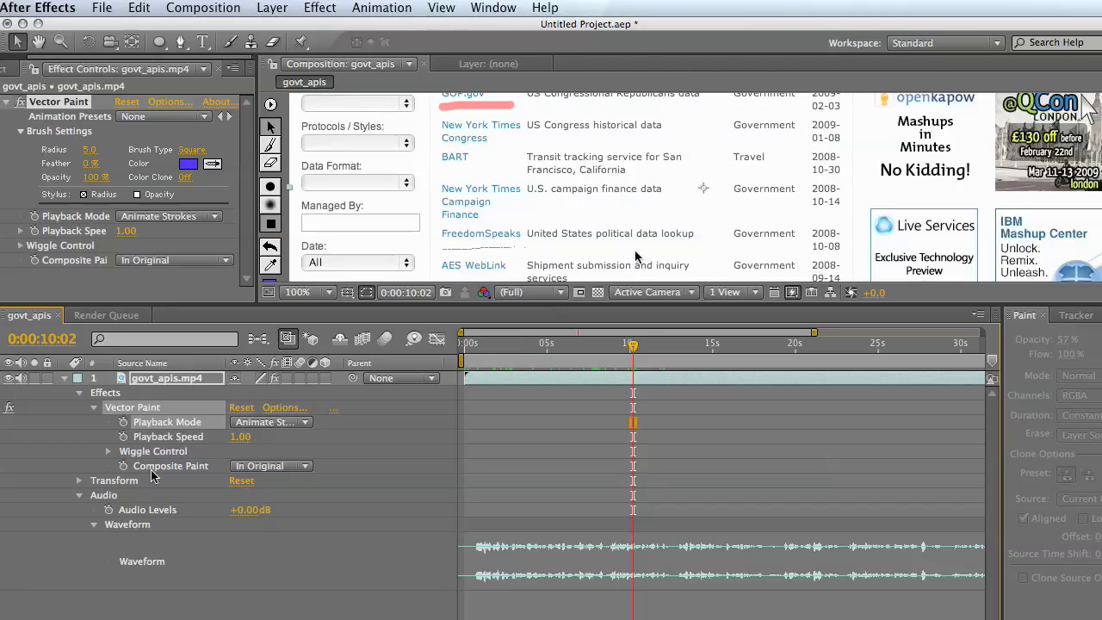
click(107, 453)
click(109, 451)
drag(448, 310, 469, 520)
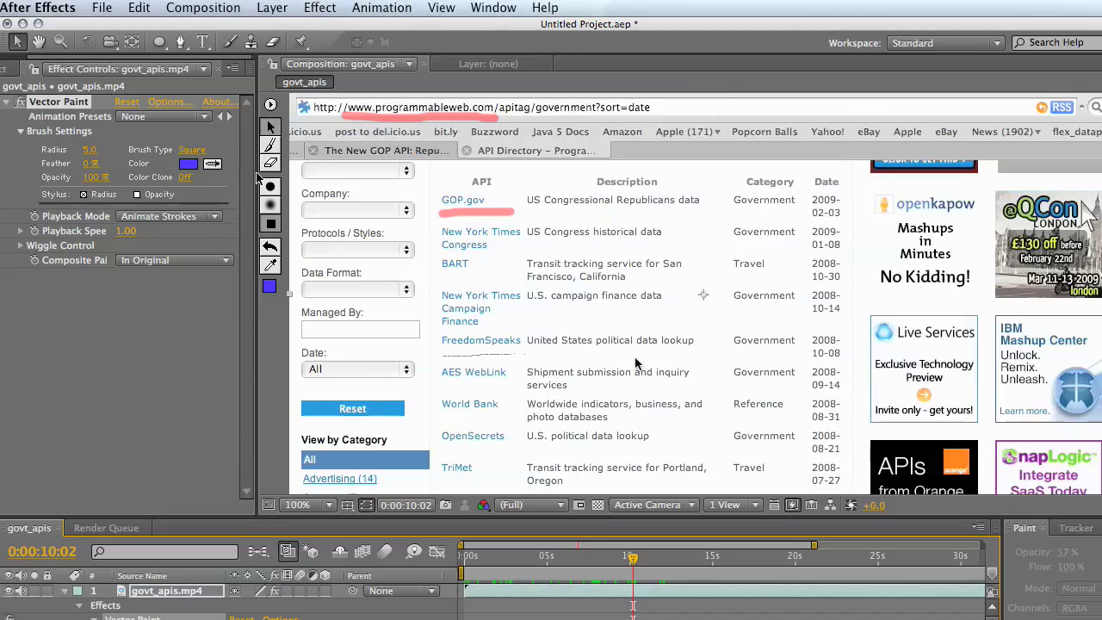
- Try As Inverse Matte and As Matte, then set Composite Paint to Over Original
click(207, 260)
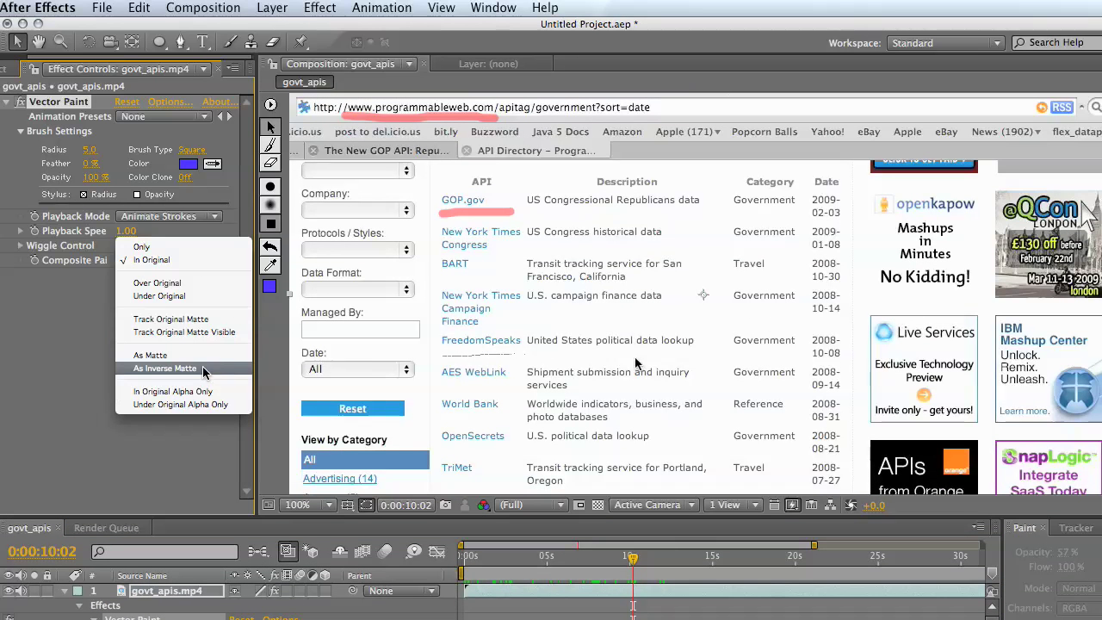
click(205, 368)
click(200, 261)
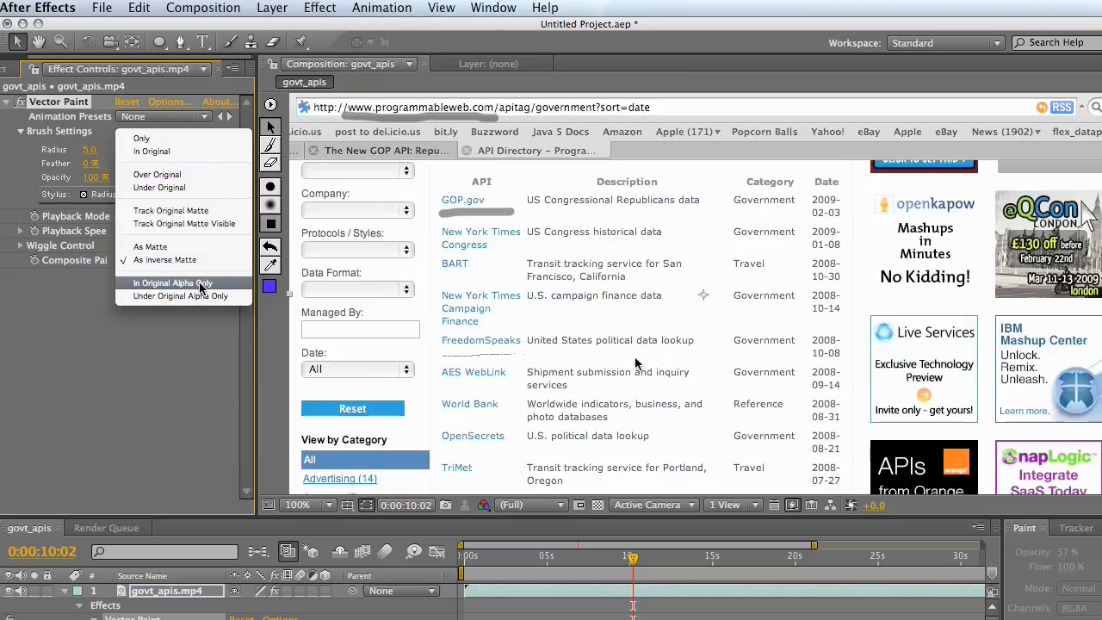
click(198, 247)
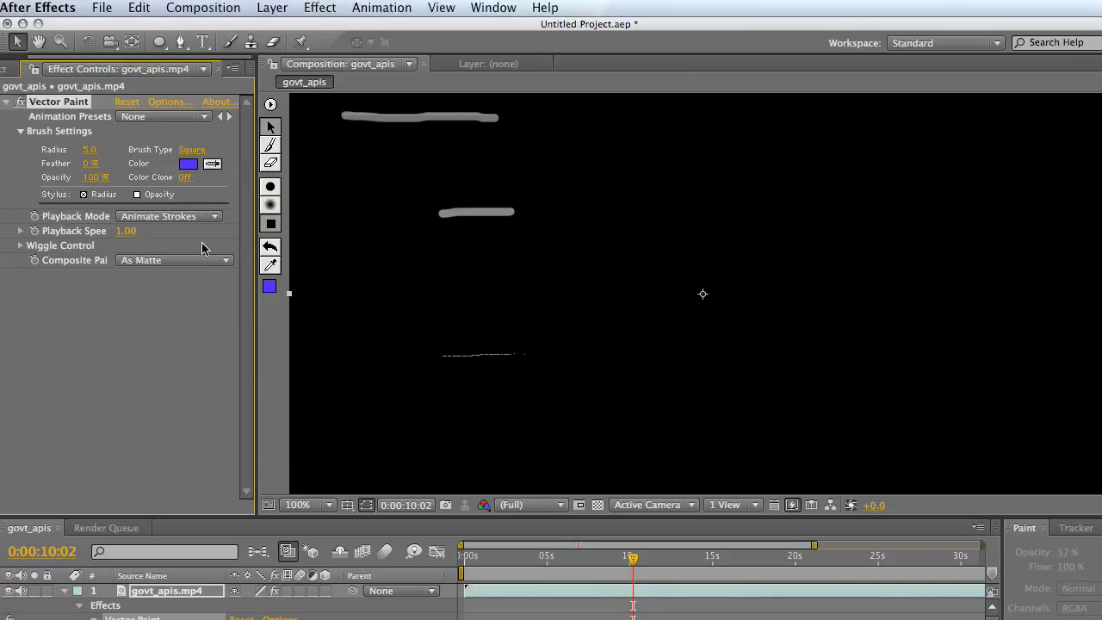
click(189, 261)
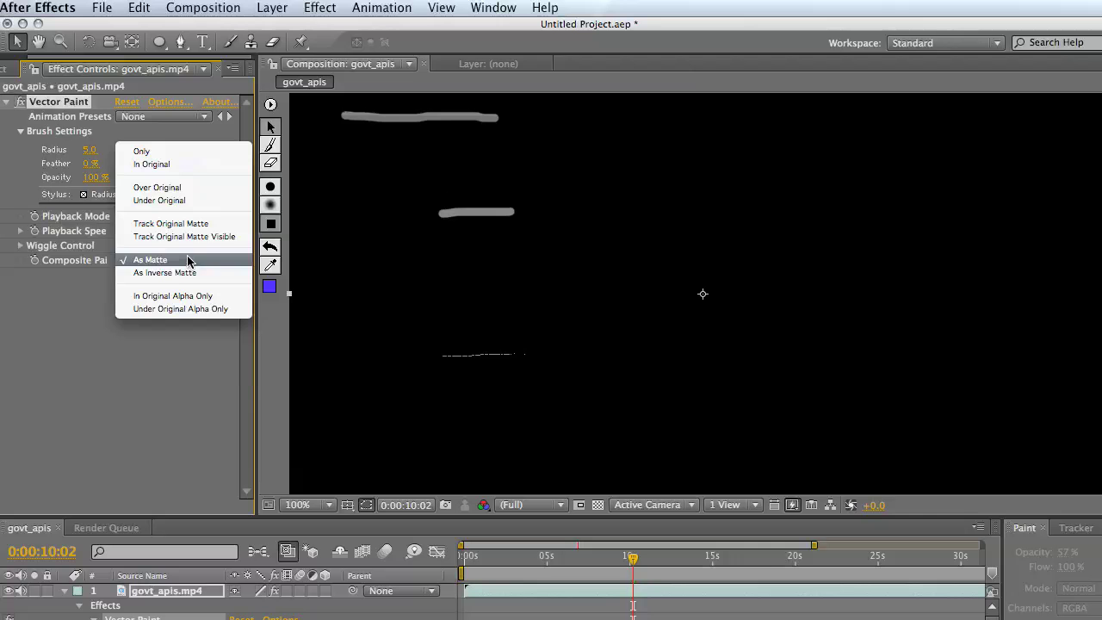
click(181, 191)
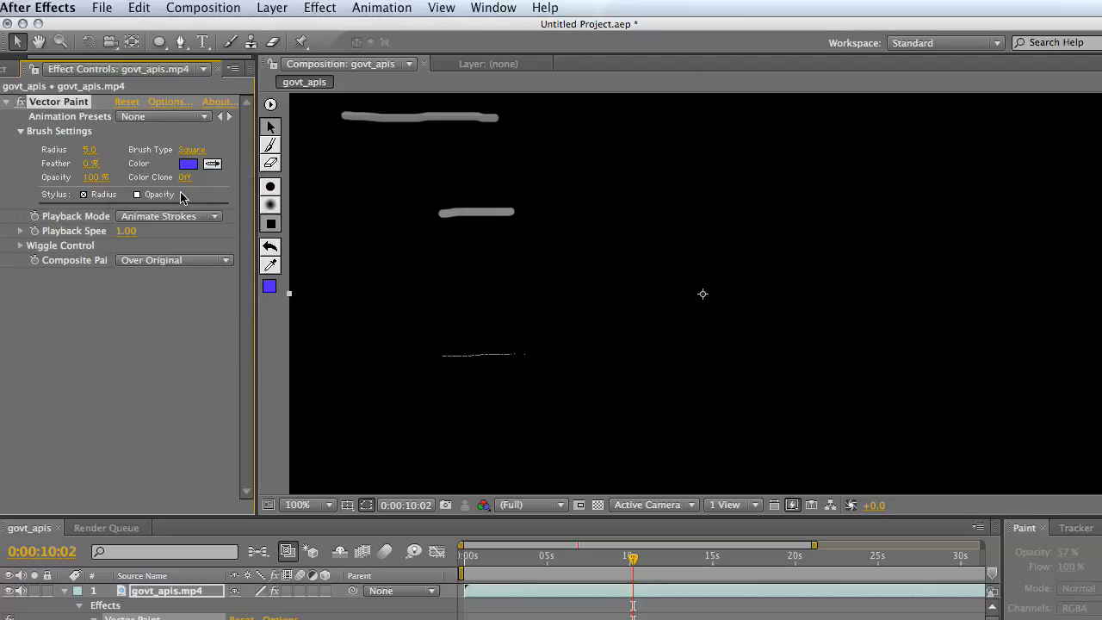